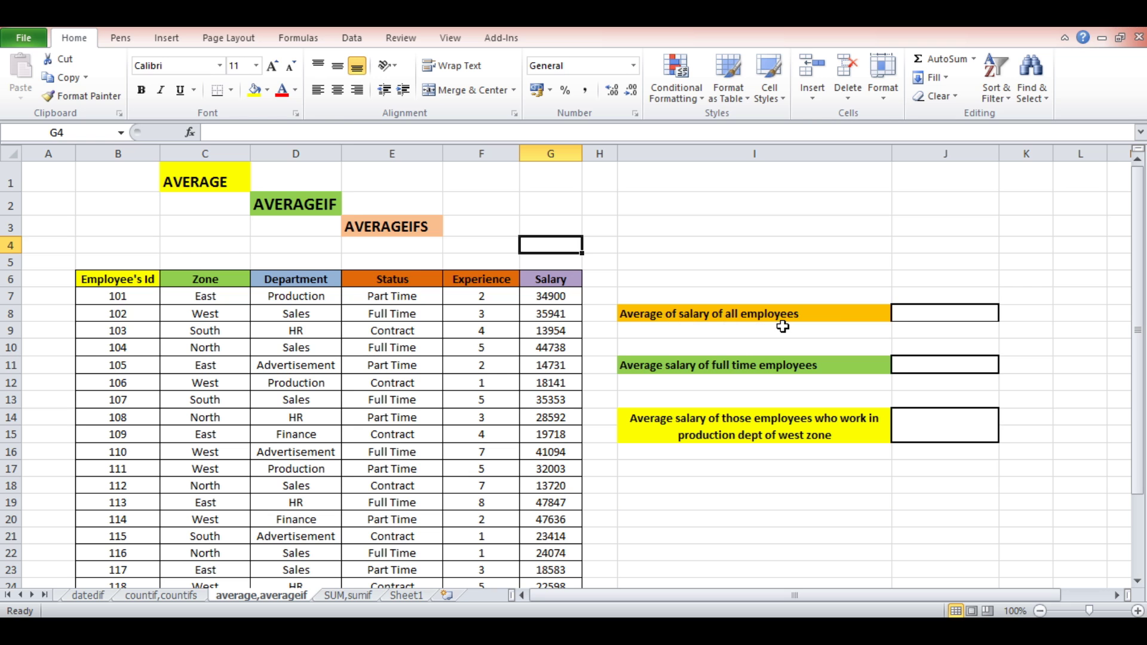
# - Calculate the average salary of all employees in J8 with the AVERAGE function over G7:G31
pyautogui.click(911, 318)
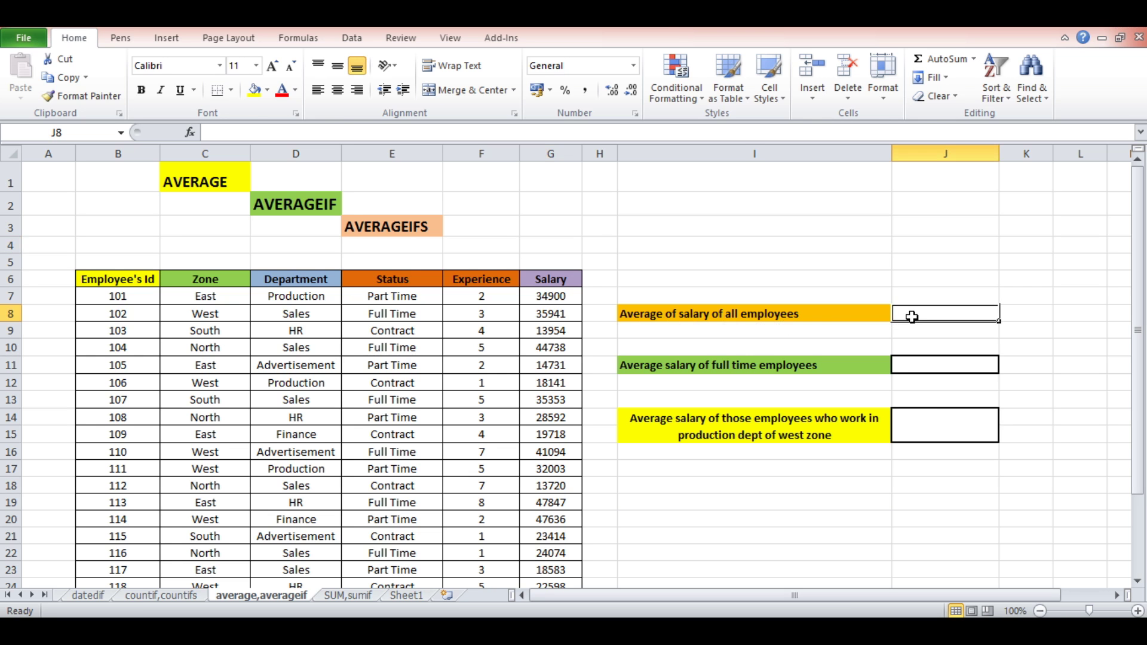
pyautogui.write('=ave')
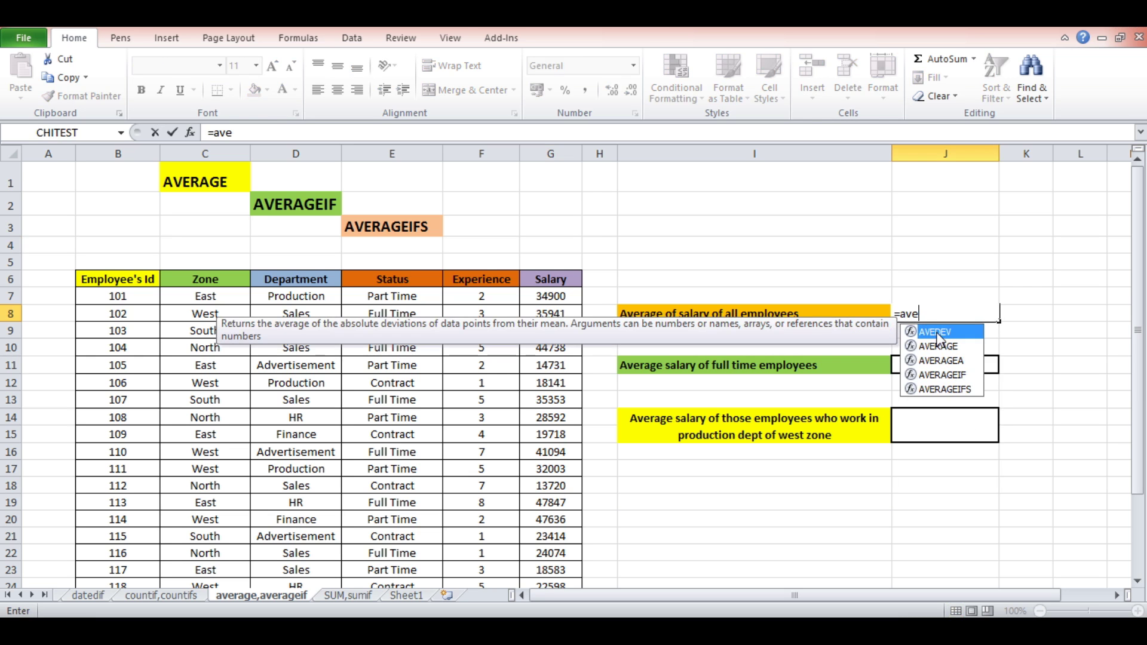
pyautogui.doubleClick(938, 347)
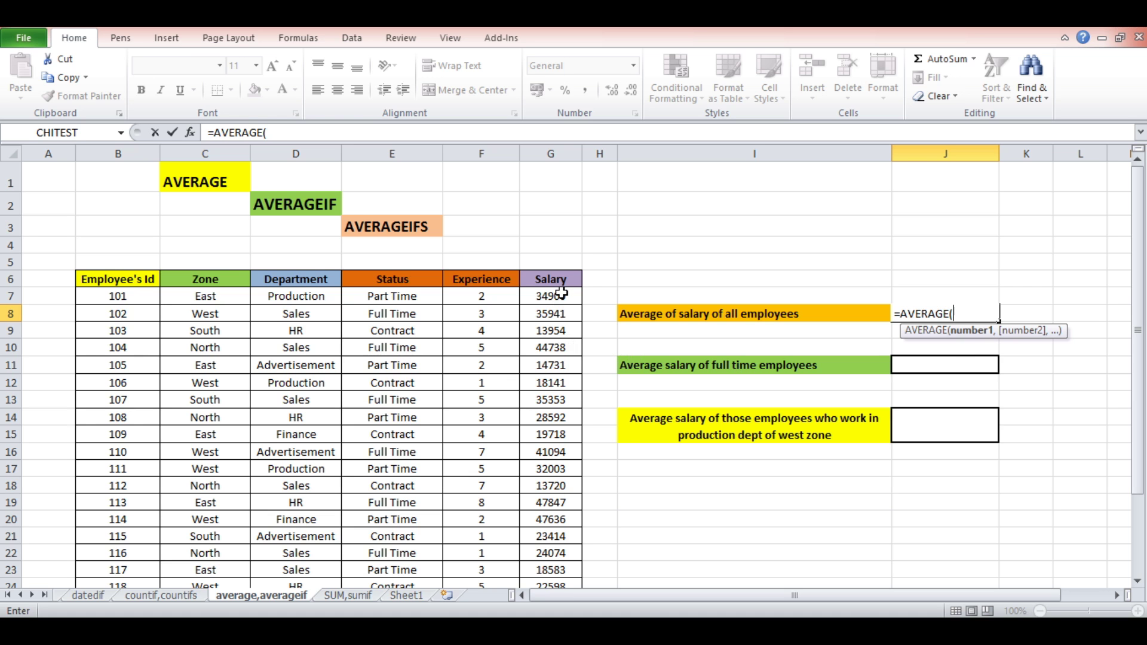
pyautogui.moveTo(562, 295); pyautogui.dragTo(560, 545)
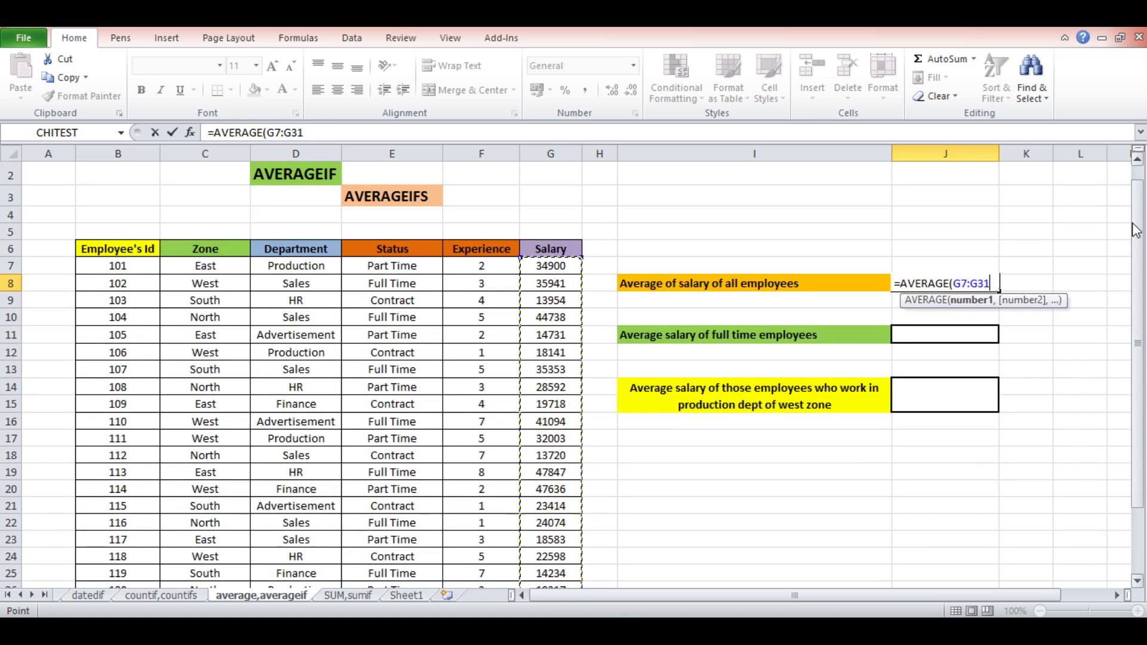
pyautogui.scroll(3, 1061, 299)
pyautogui.write(')')
pyautogui.press('Return')
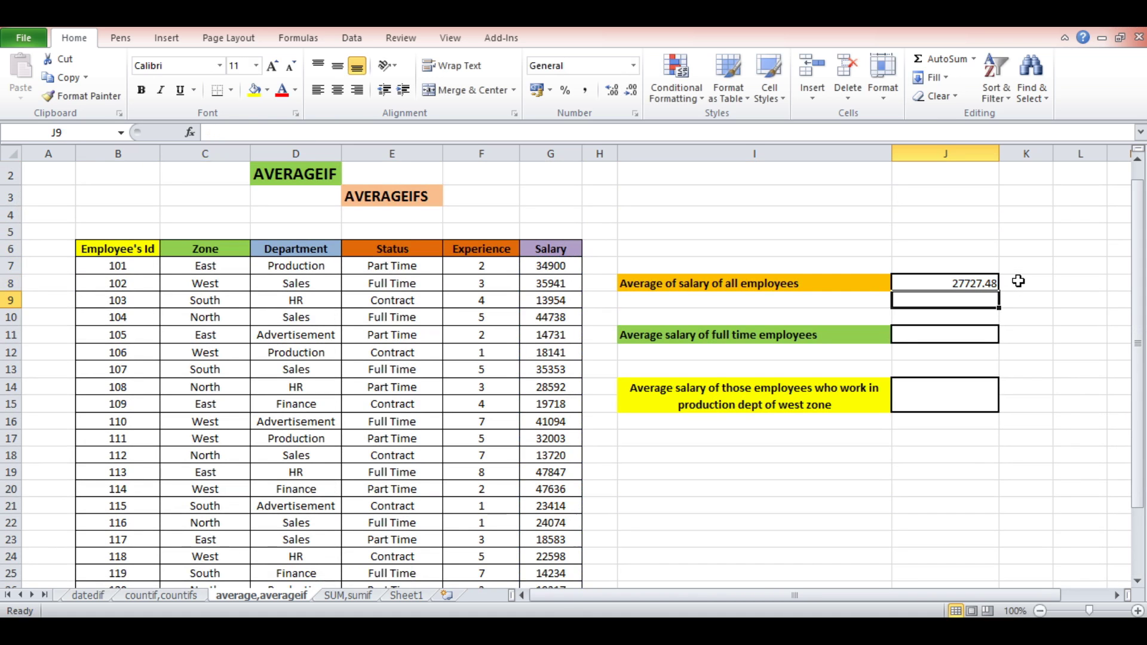
pyautogui.click(1018, 281)
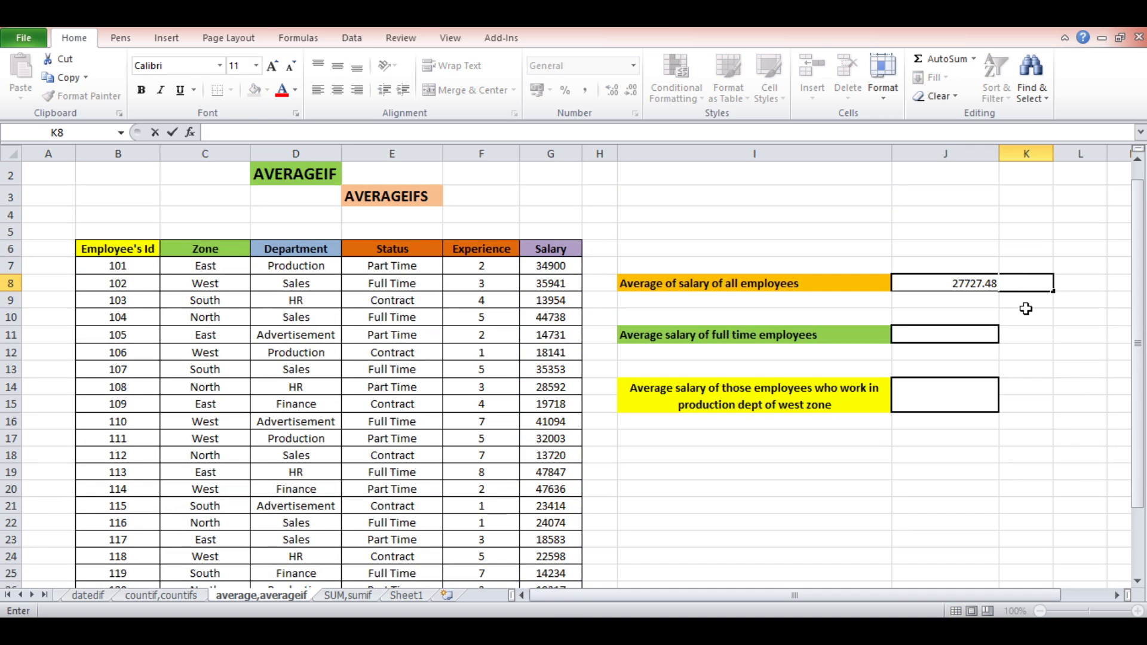
pyautogui.click(1027, 312)
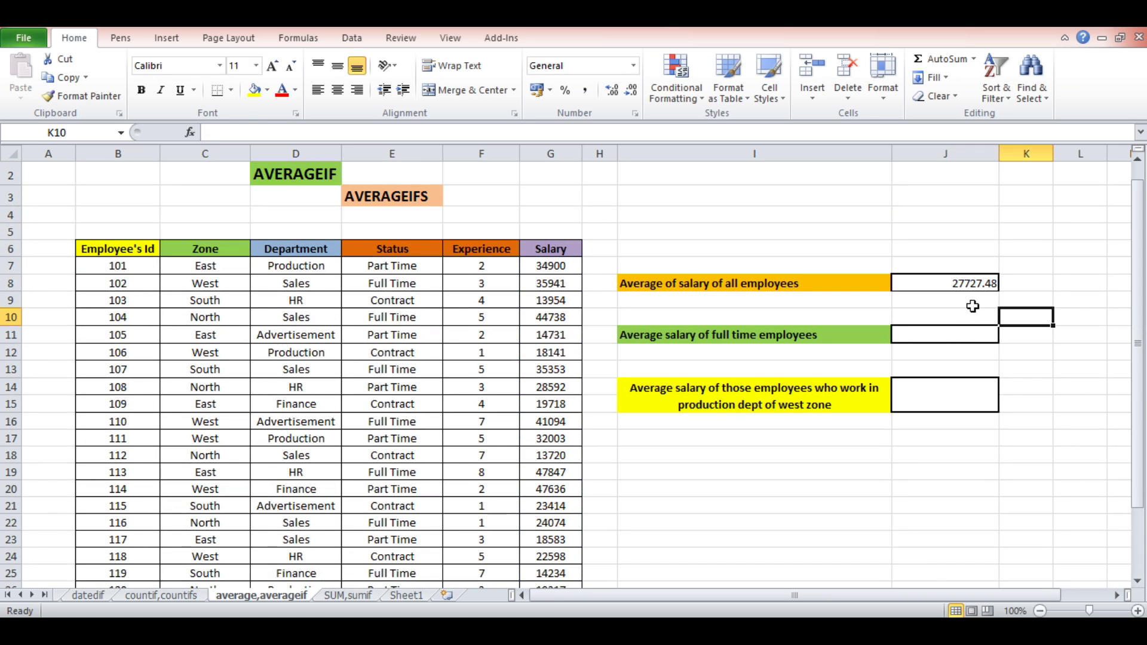
# - Start an AVERAGEIF formula in J11 for full-time employees, with the Status column E7:E31 as its range
pyautogui.click(963, 332)
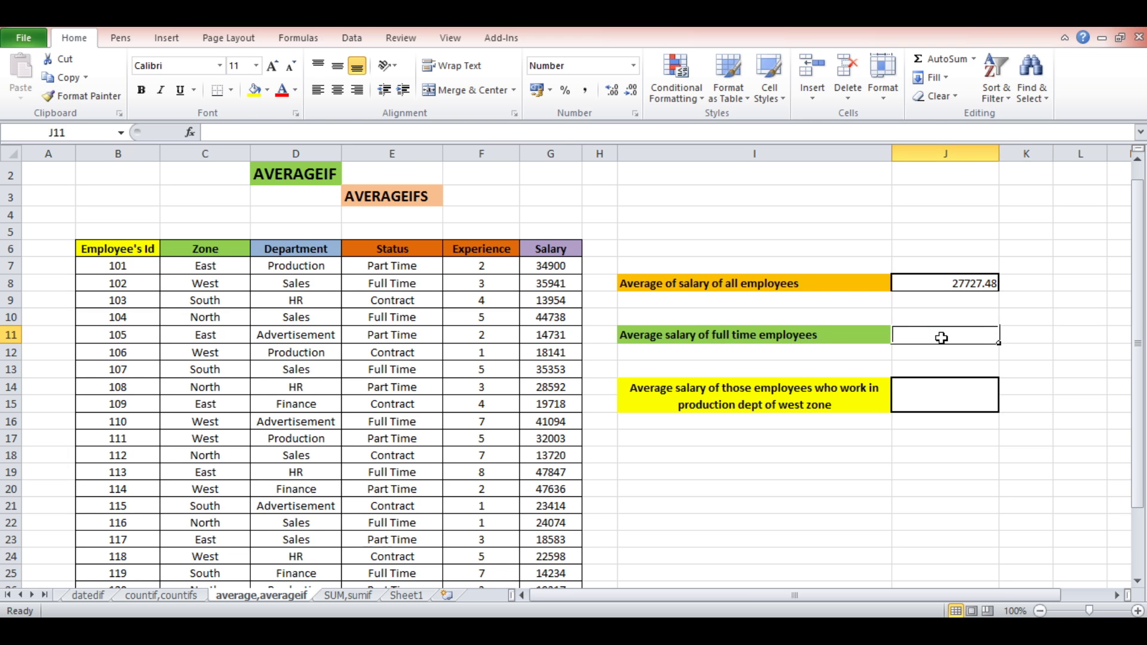
pyautogui.write('=')
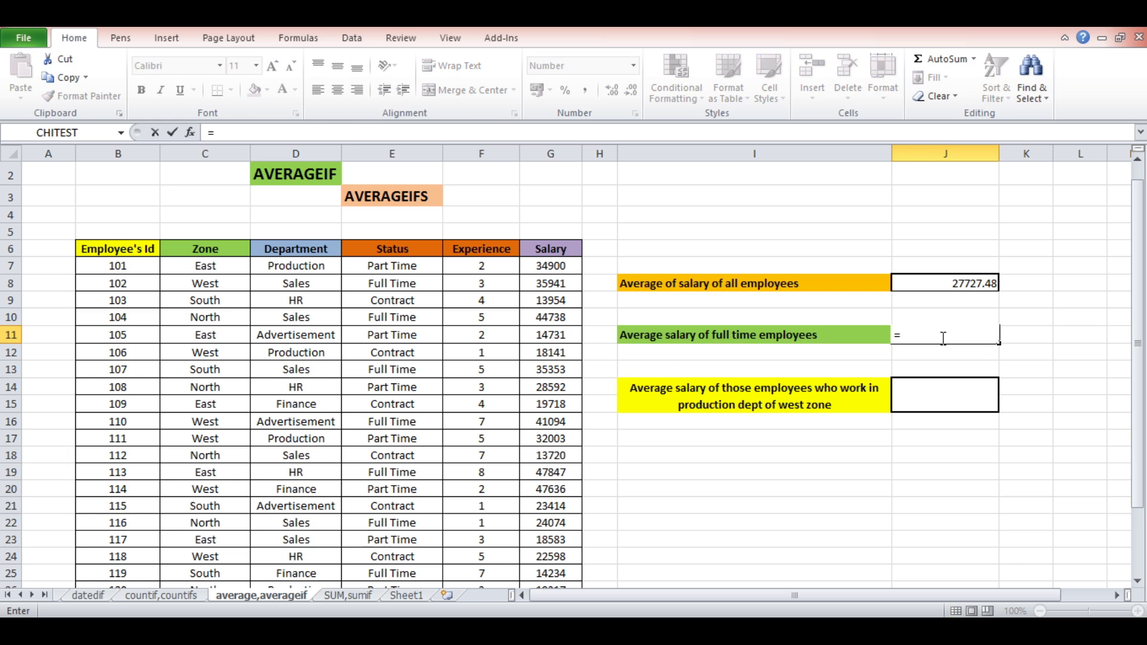
pyautogui.write('aver')
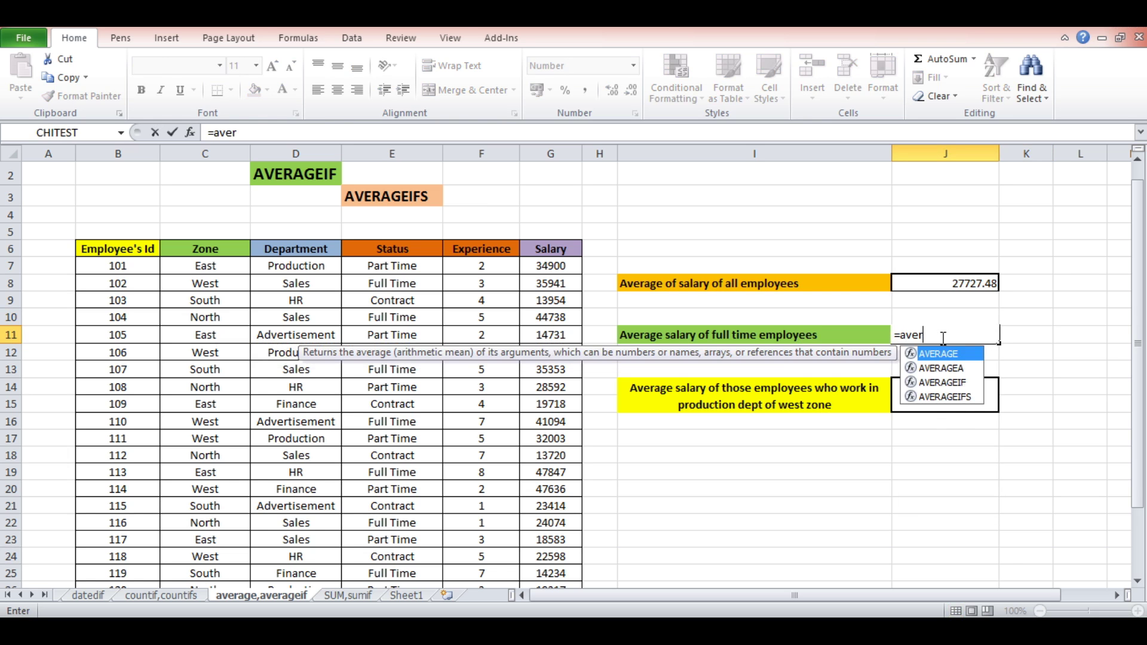
pyautogui.doubleClick(942, 382)
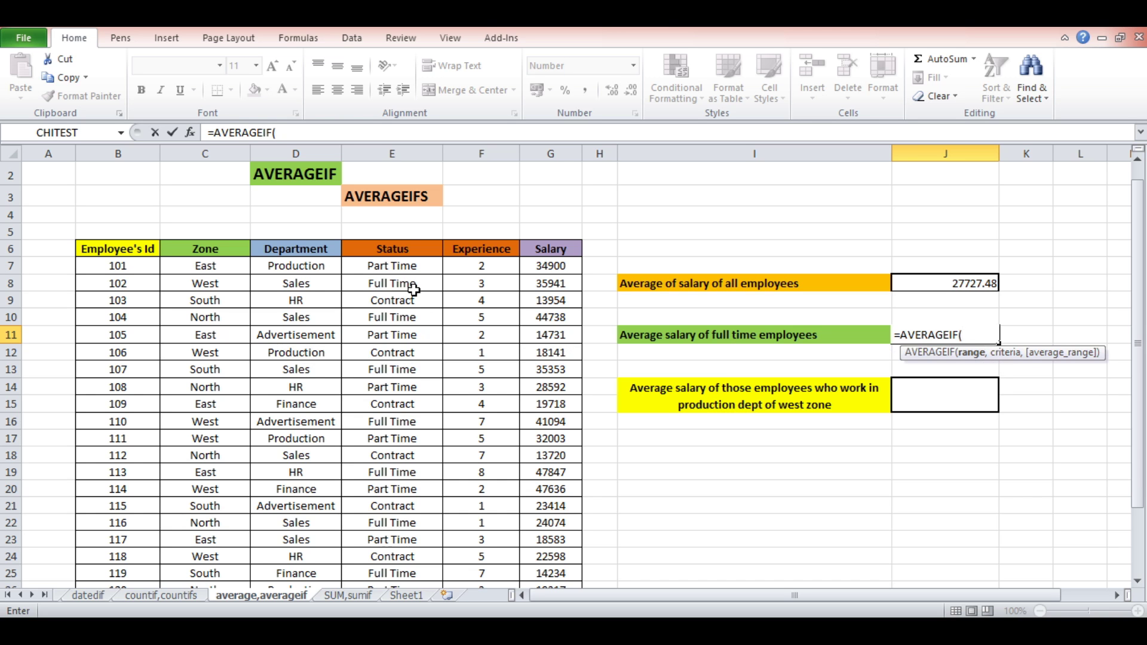
pyautogui.moveTo(399, 267); pyautogui.dragTo(405, 547)
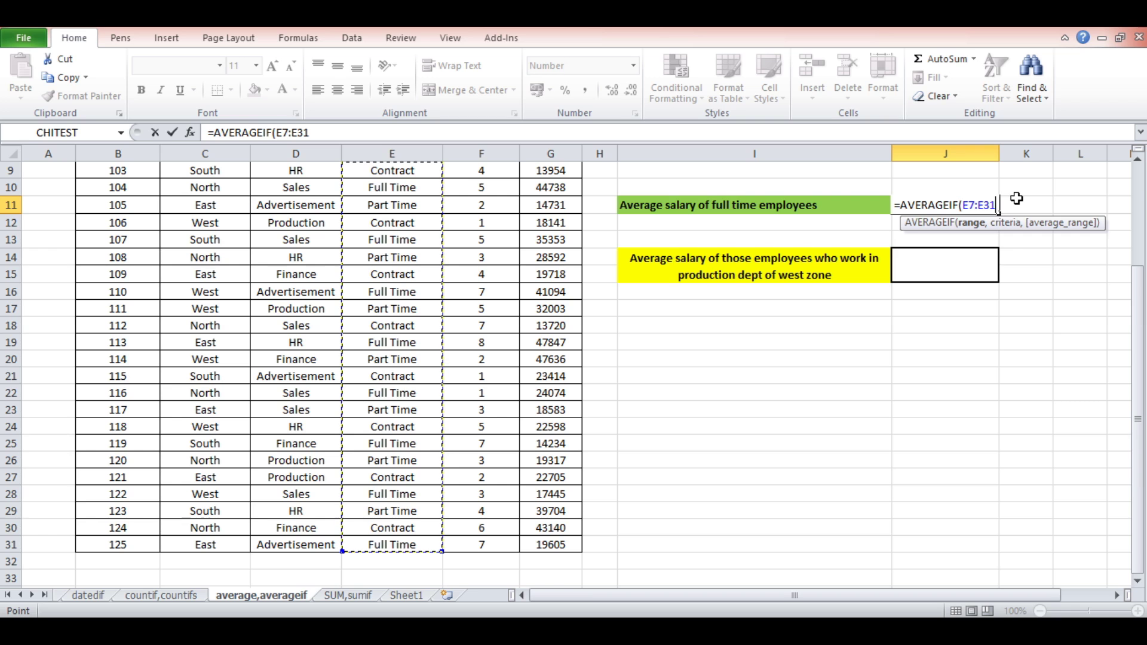
pyautogui.write(',')
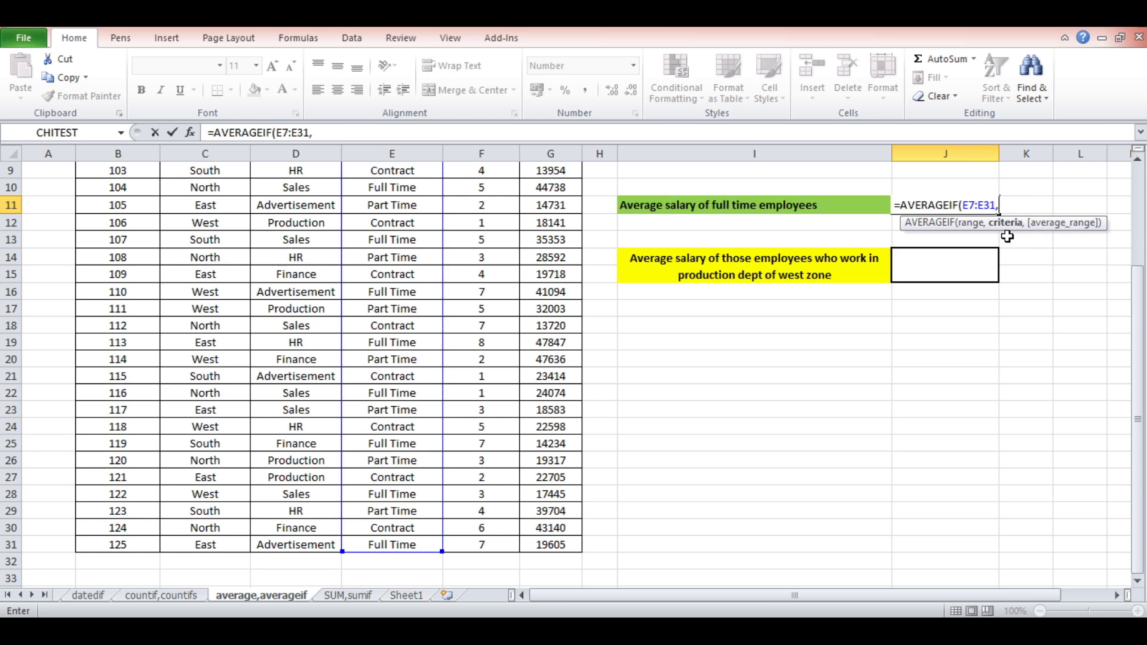
# - Complete the J11 AVERAGEIF formula with E10 (Full Time) as the criteria and salaries G7:G31 as the average range
pyautogui.click(395, 190)
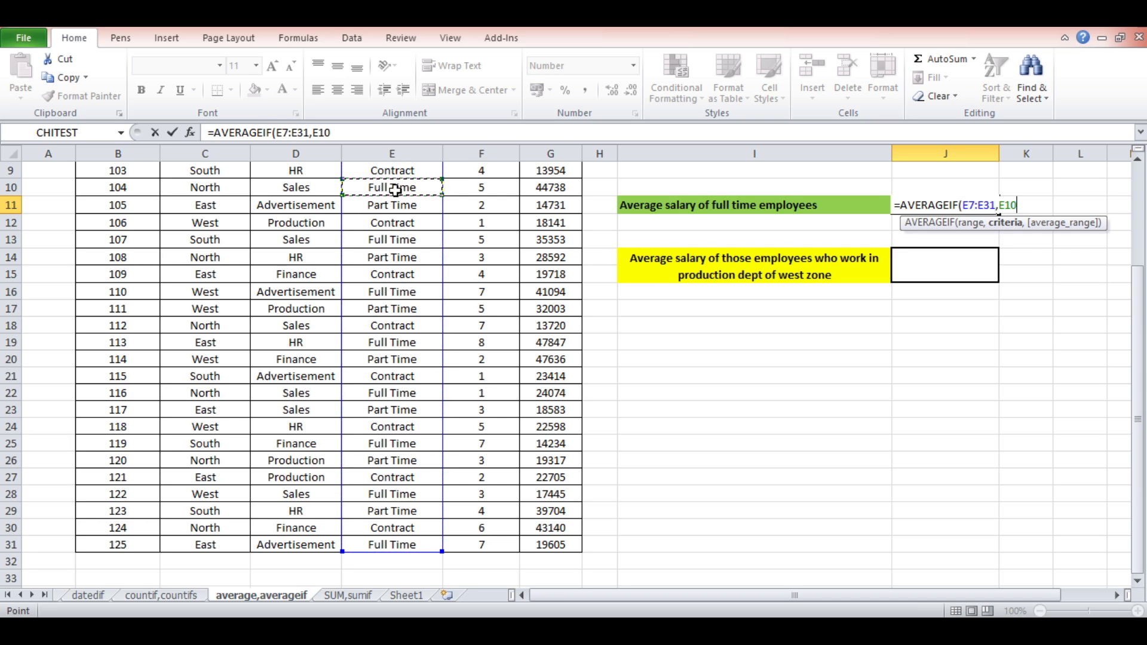
pyautogui.write(',')
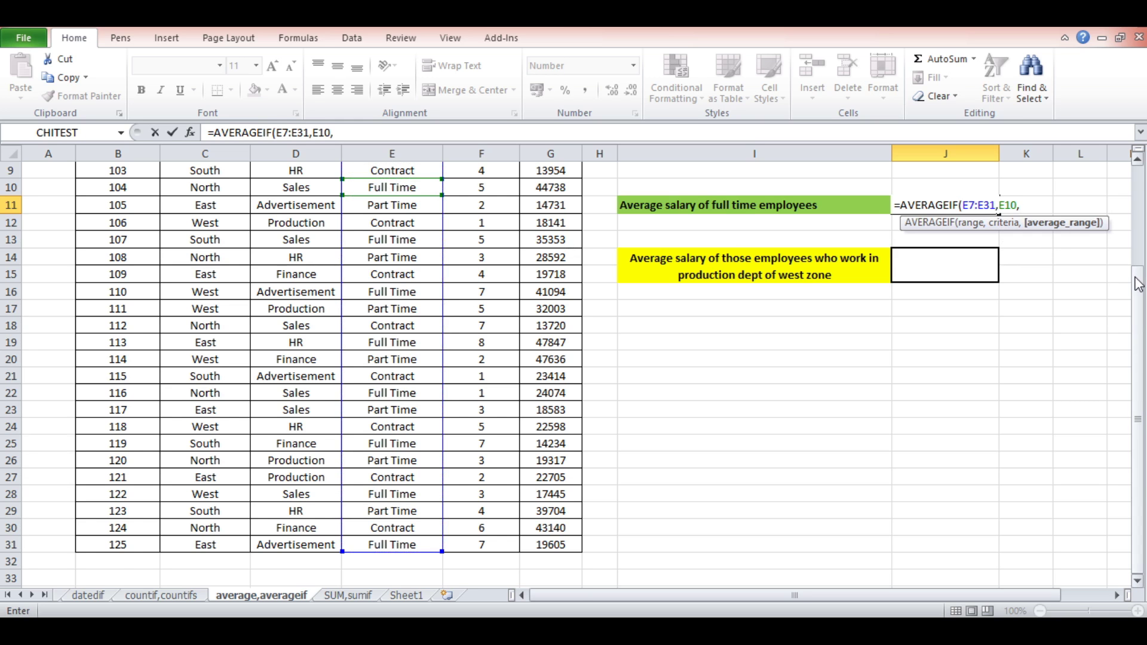
pyautogui.moveTo(1137, 277); pyautogui.dragTo(1137, 221)
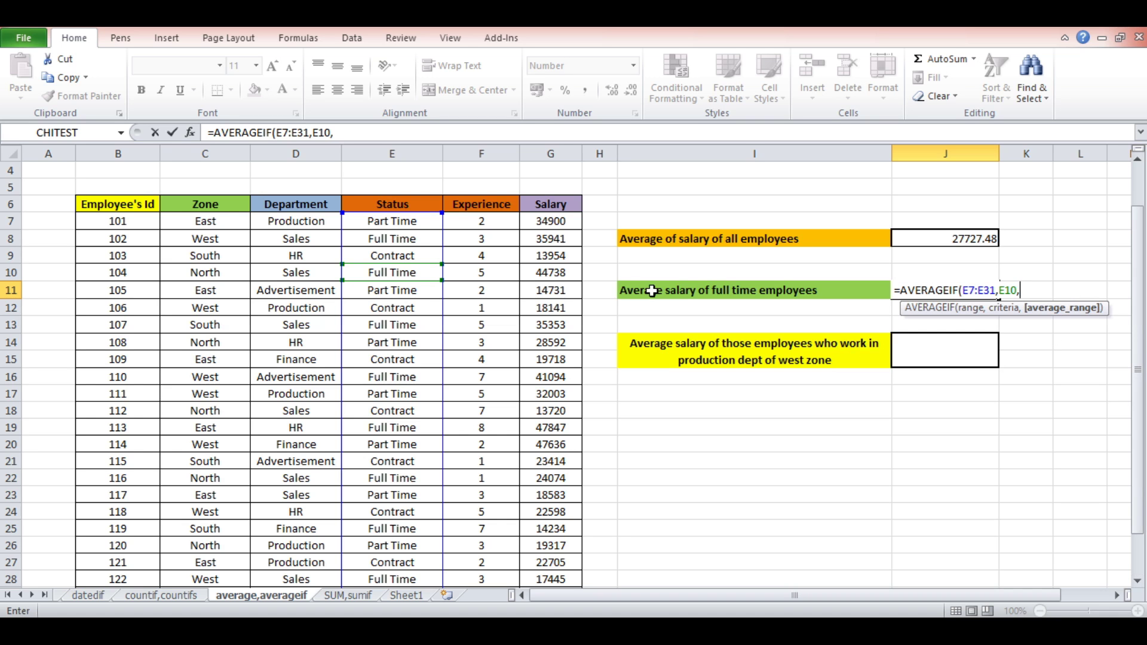
pyautogui.moveTo(545, 222); pyautogui.dragTo(558, 564)
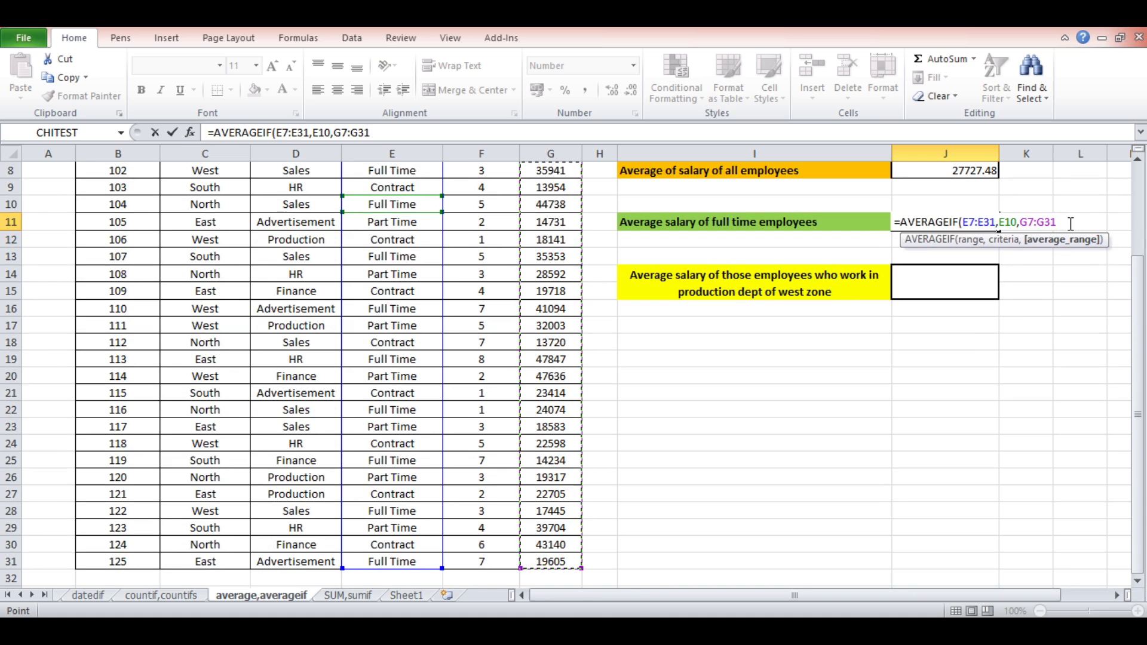
pyautogui.write(')')
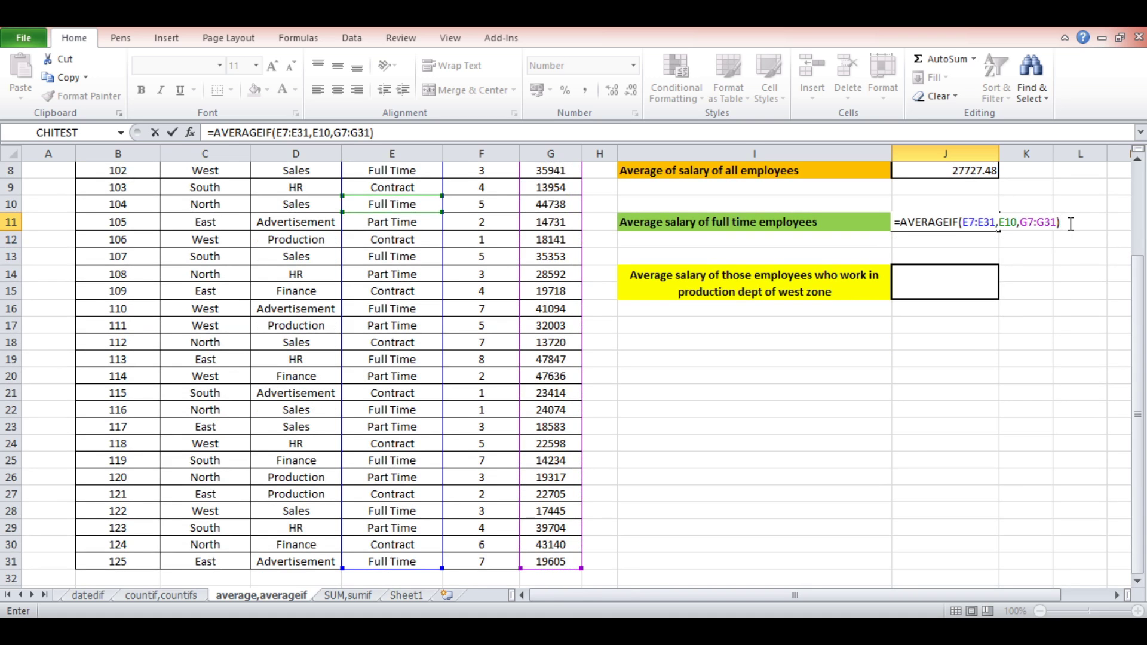
pyautogui.press('Return')
pyautogui.click(1069, 224)
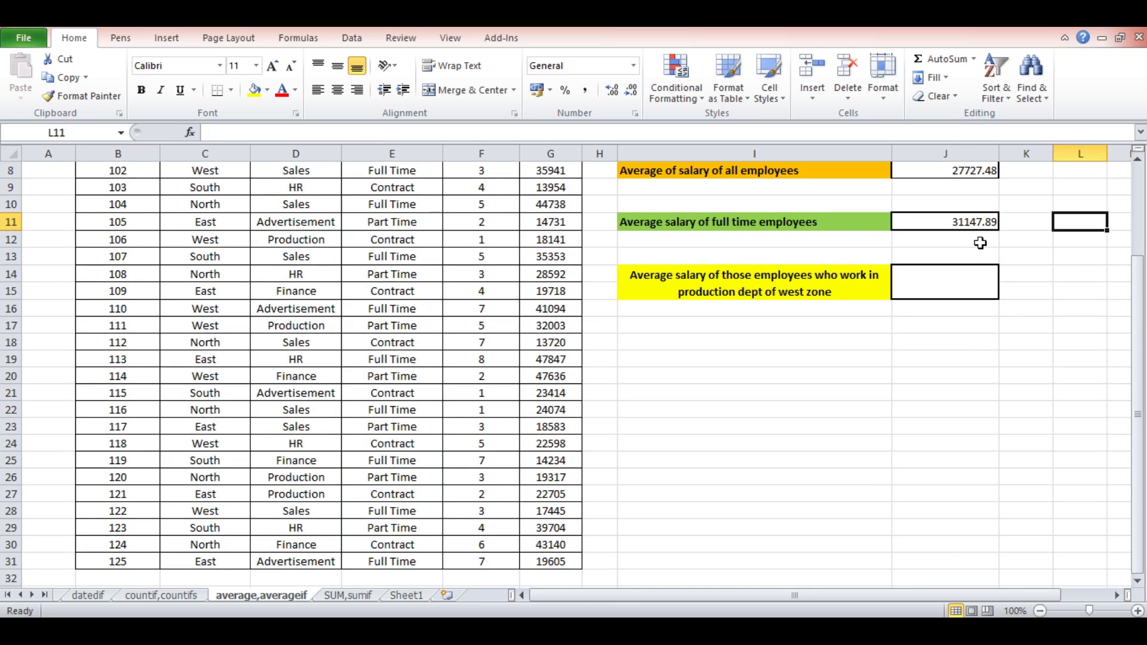
# - Start an AVERAGEIFS formula in the merged cell J14, with the salaries G7:G31 as the average range
pyautogui.click(963, 275)
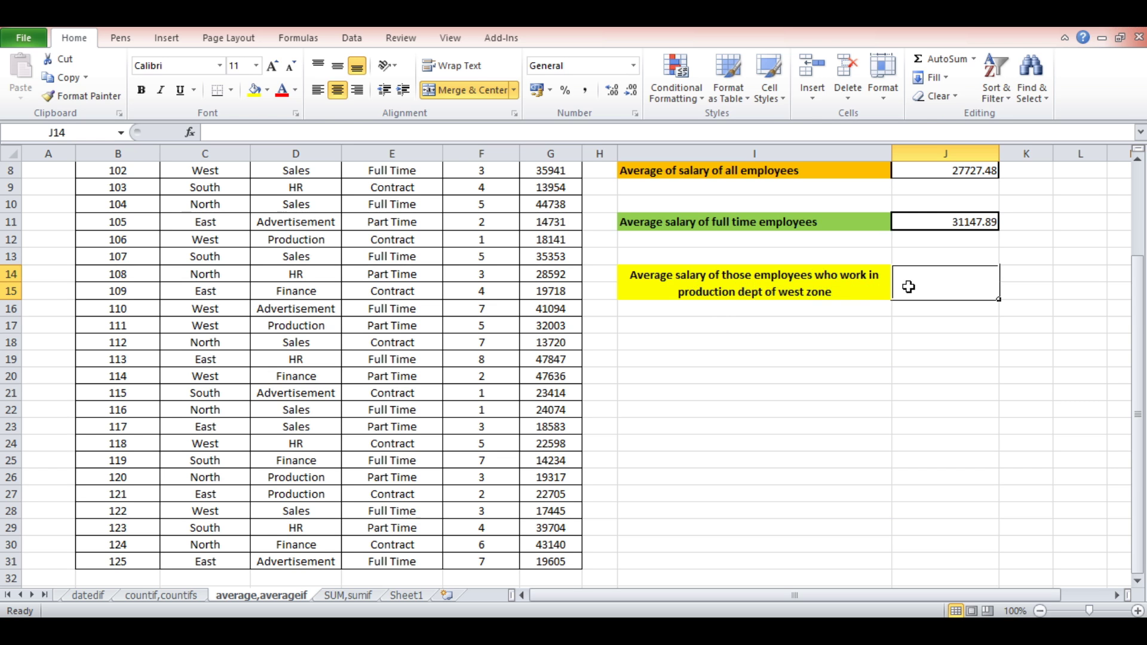
pyautogui.write('=aver')
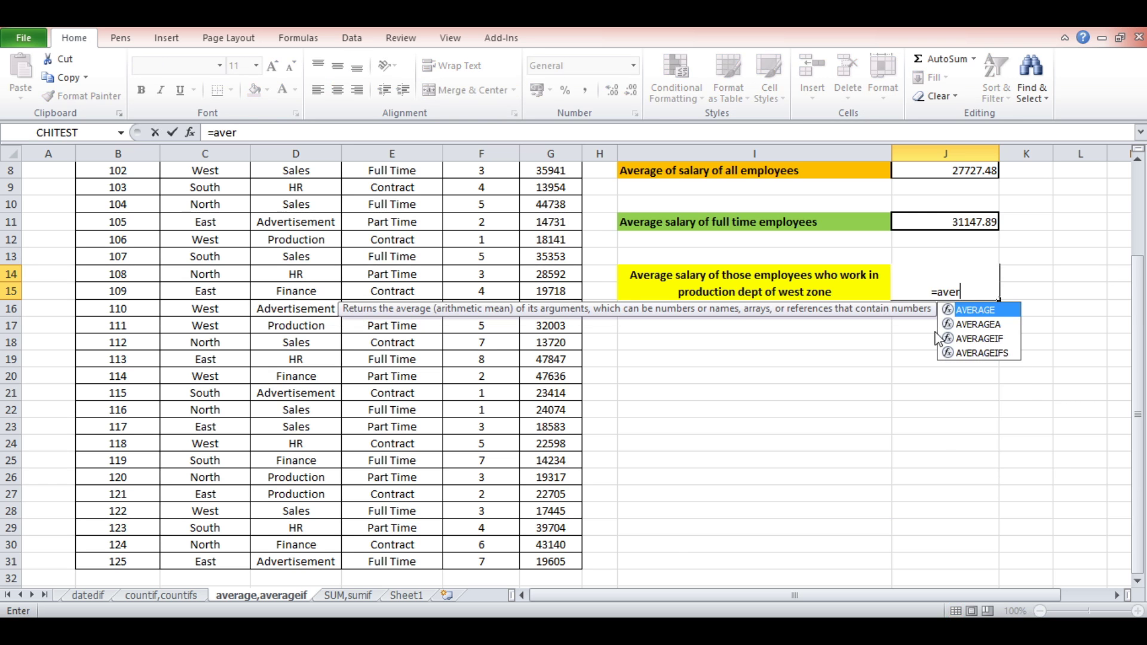
pyautogui.doubleClick(963, 352)
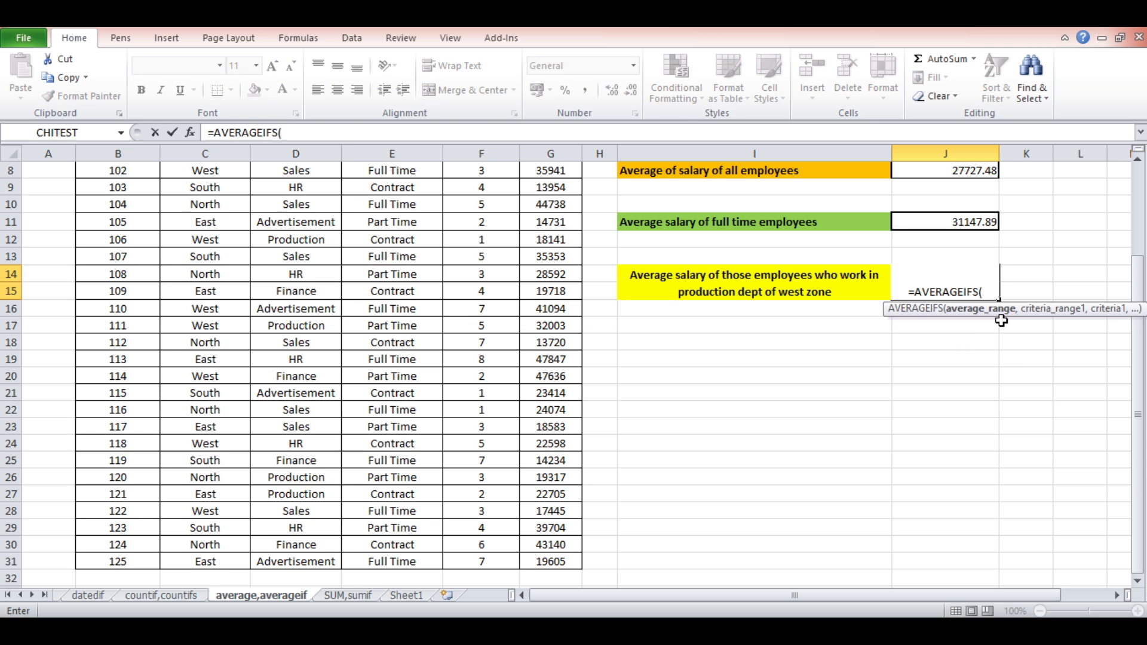
pyautogui.moveTo(1140, 289); pyautogui.dragTo(1141, 210)
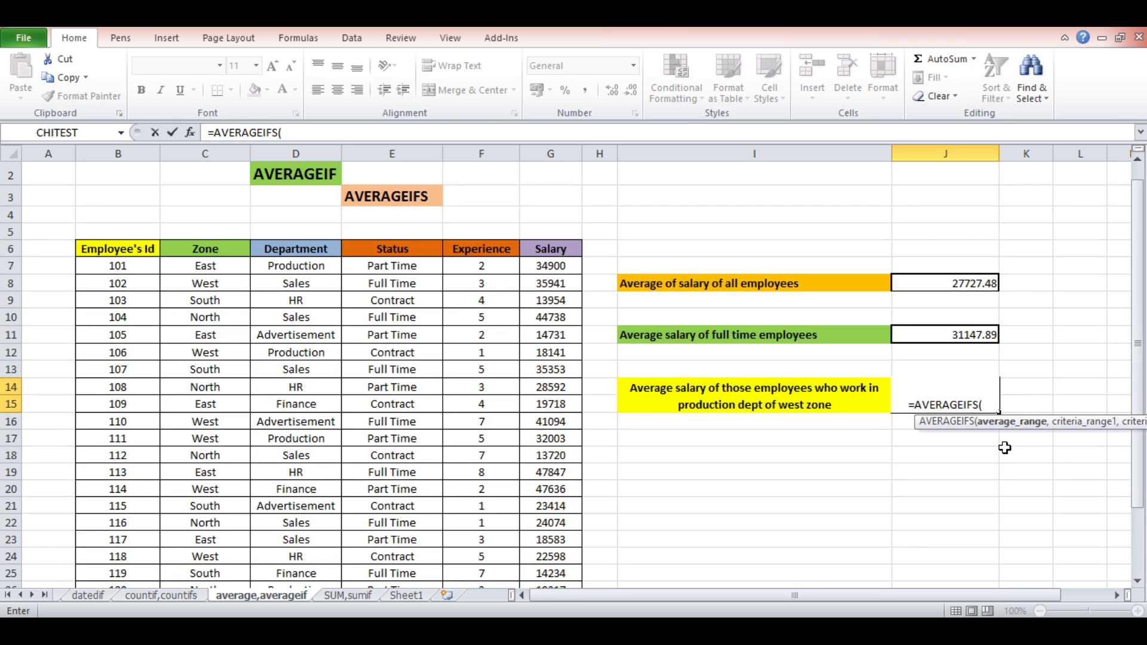
pyautogui.moveTo(549, 267); pyautogui.dragTo(549, 563)
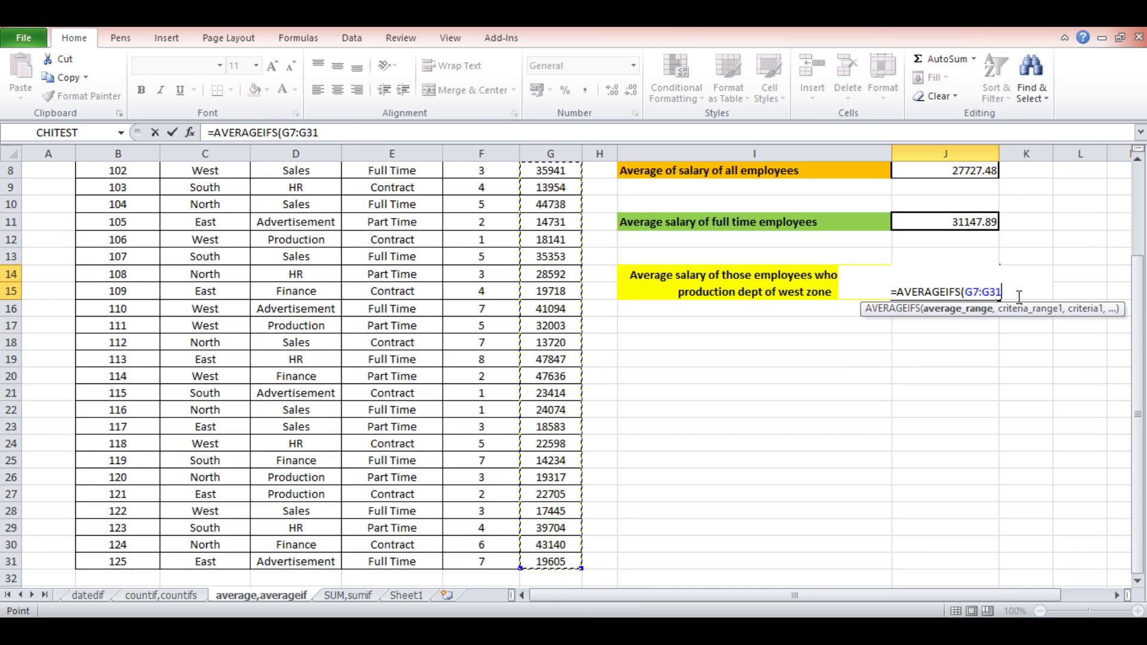
pyautogui.write(',')
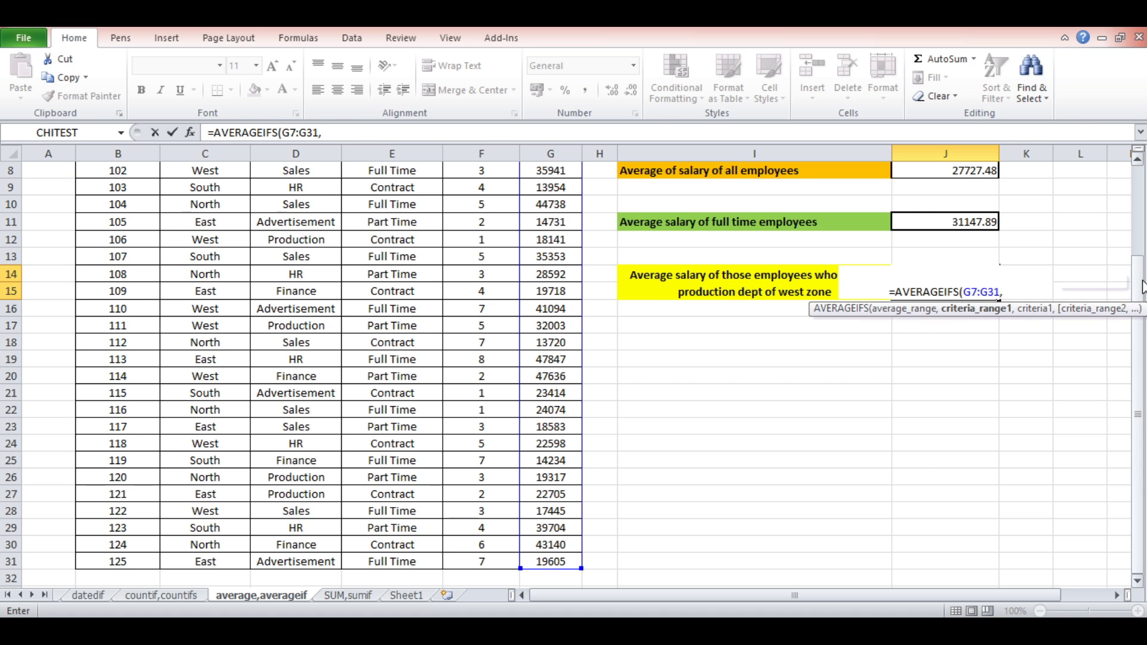
# - Add the first AVERAGEIFS condition, using Department range D7:D31 with D12 (Production) as the criteria
pyautogui.moveTo(1142, 287); pyautogui.dragTo(1139, 238)
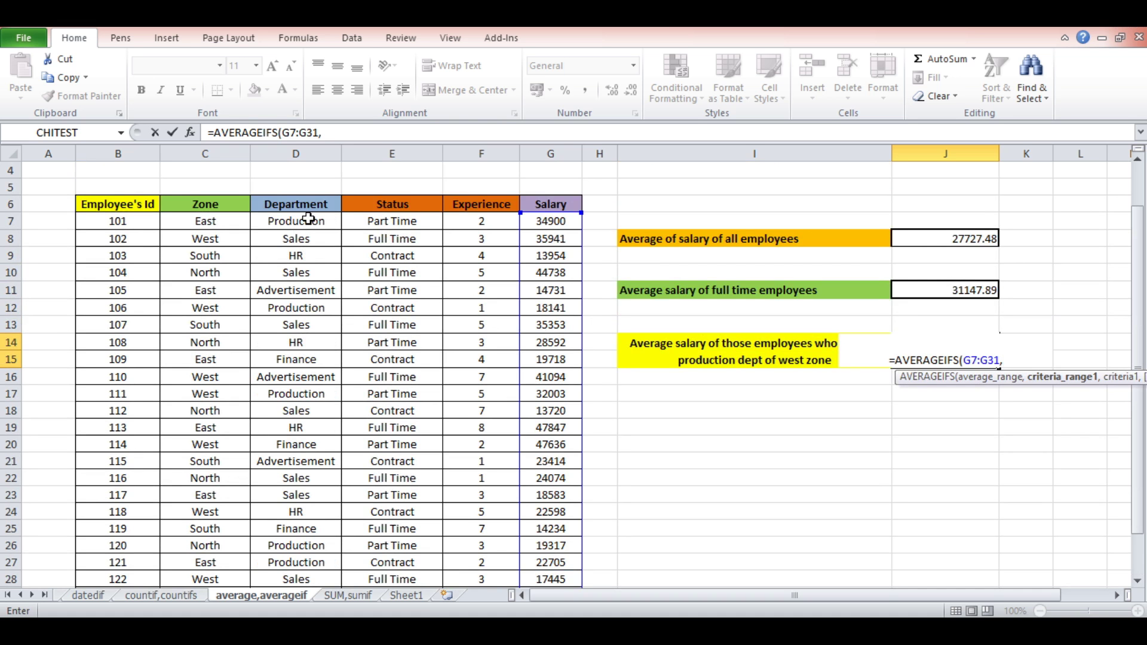
pyautogui.moveTo(308, 220); pyautogui.dragTo(296, 563)
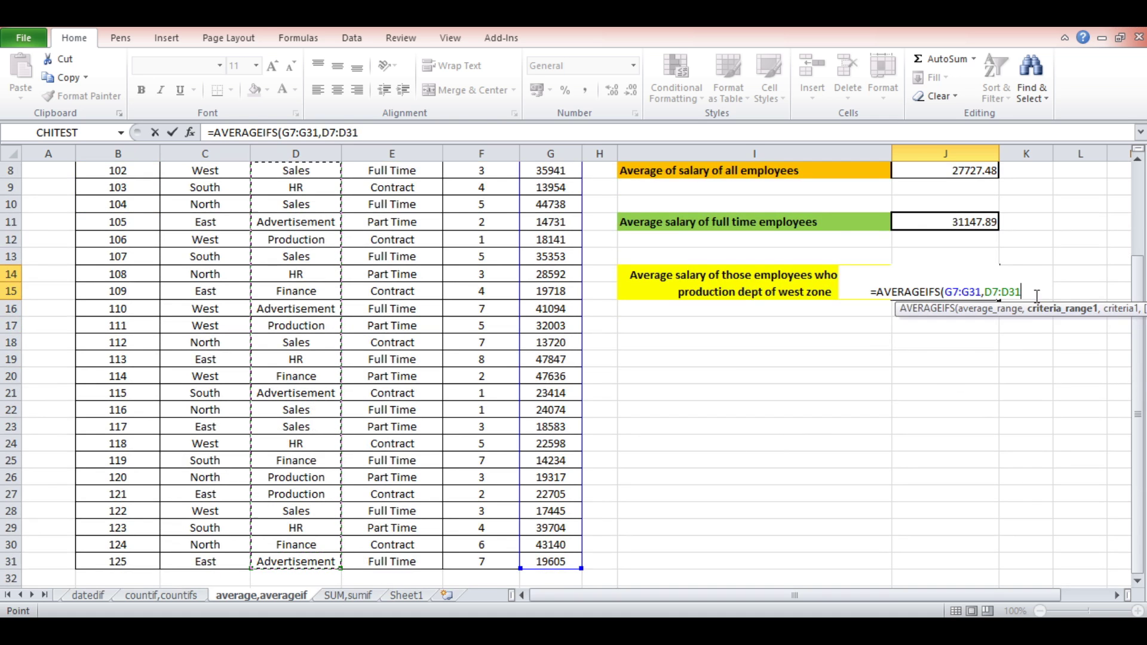
pyautogui.write(',')
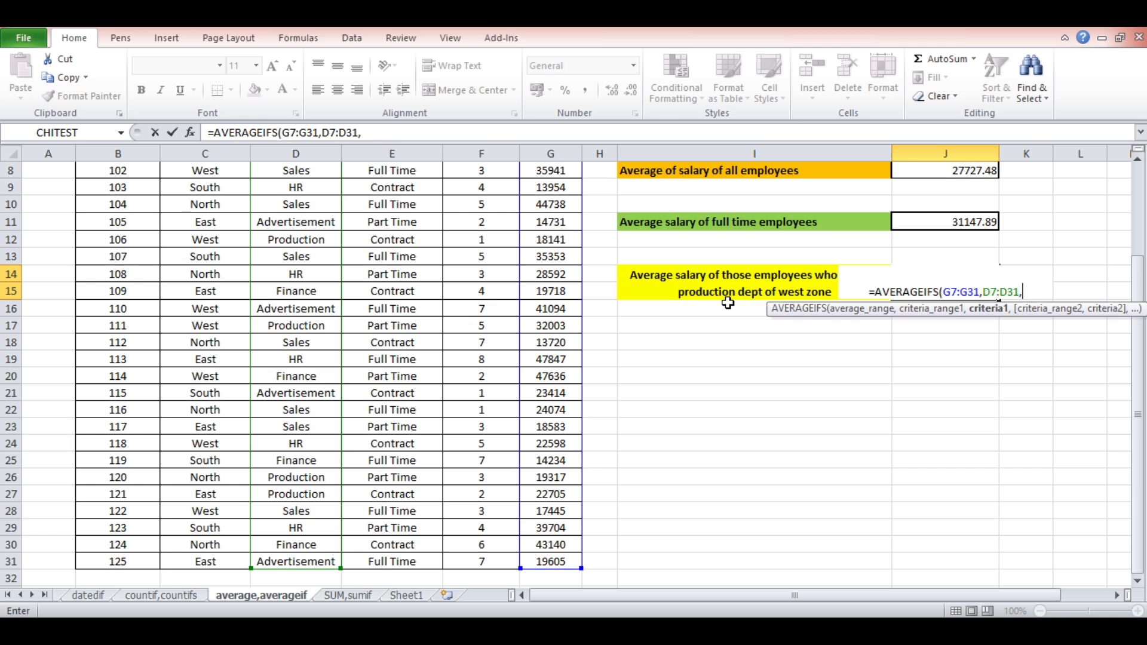
pyautogui.click(304, 241)
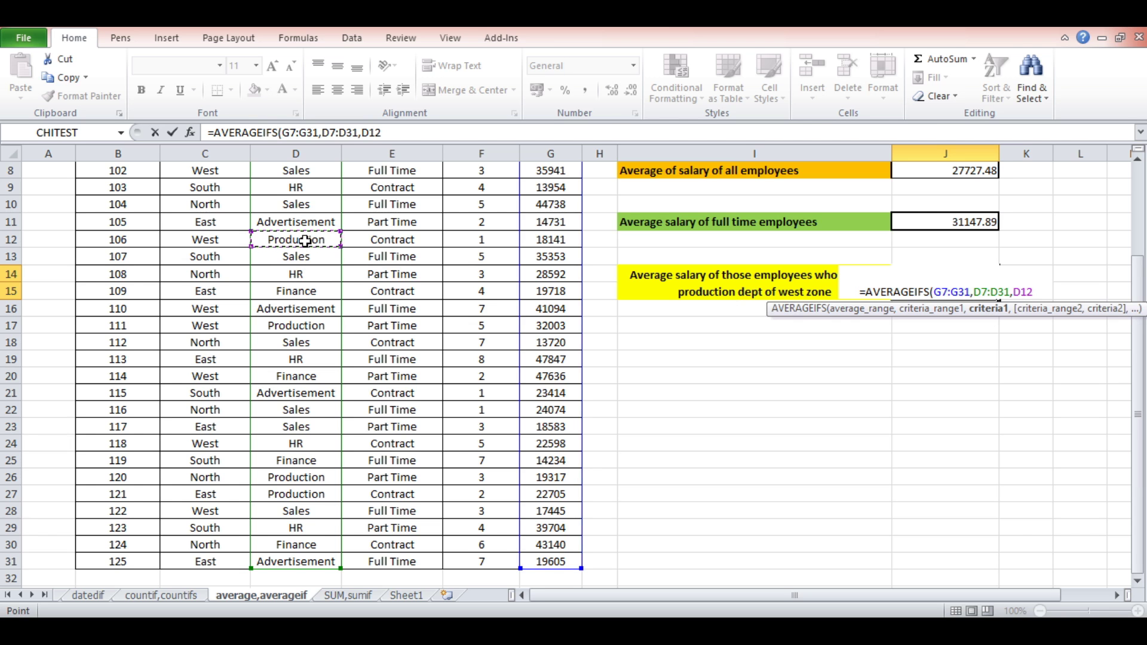
pyautogui.write(',')
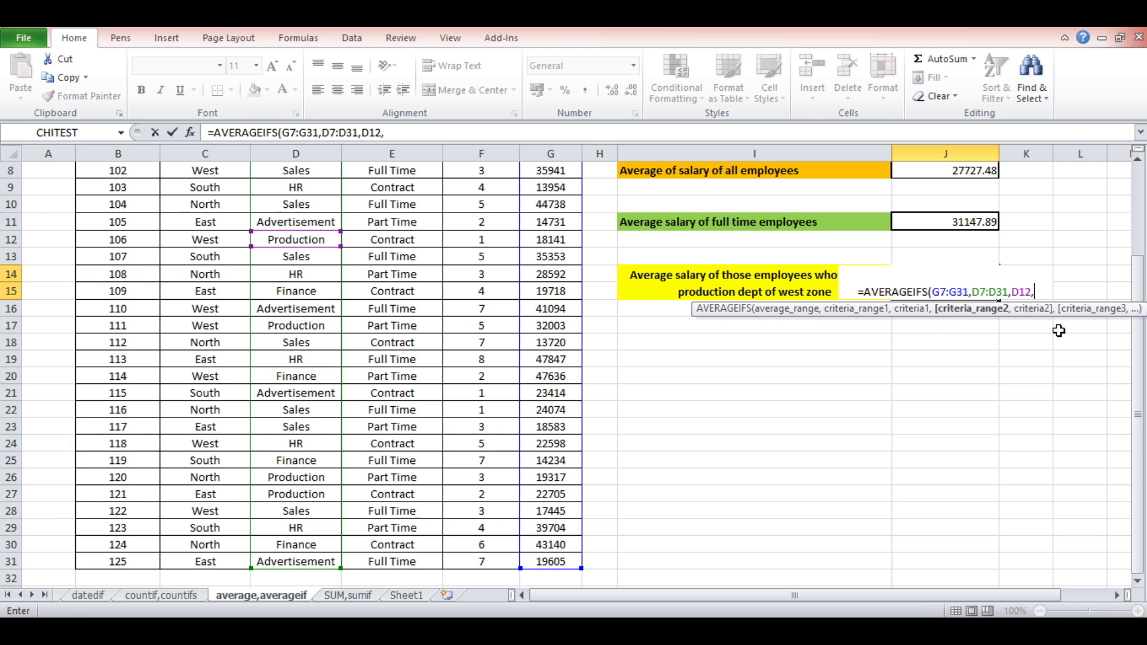
# - Complete the J14 AVERAGEIFS formula with Zone range C7:C31 and C12 (West) as its second criteria
pyautogui.moveTo(1138, 299); pyautogui.dragTo(1138, 242)
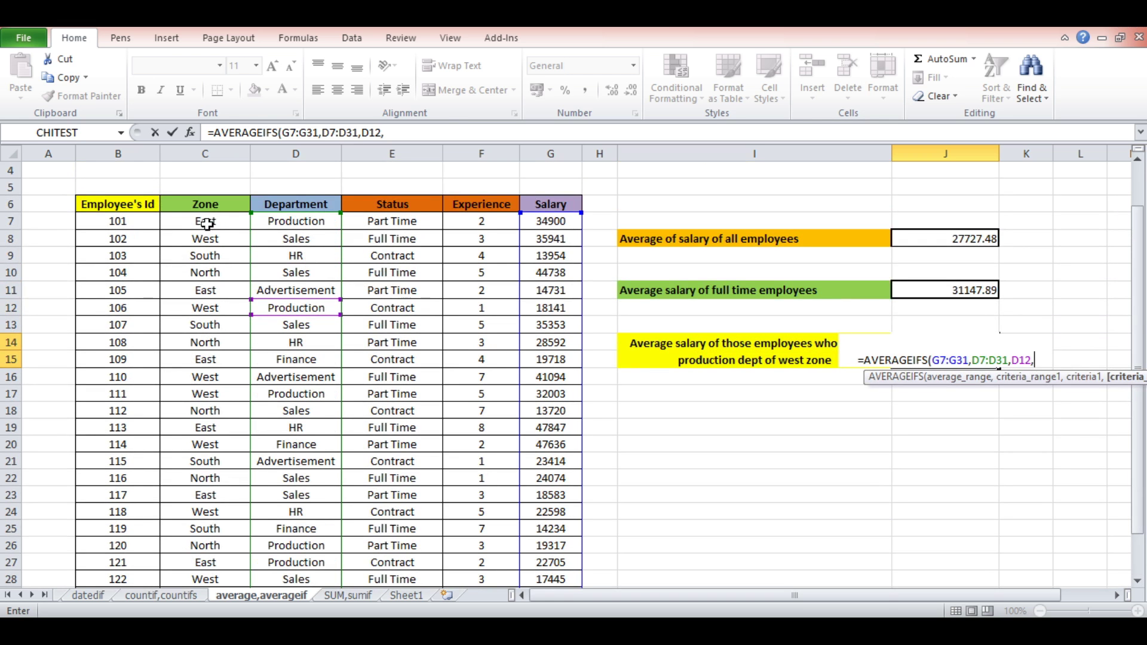
pyautogui.moveTo(207, 225); pyautogui.dragTo(205, 559)
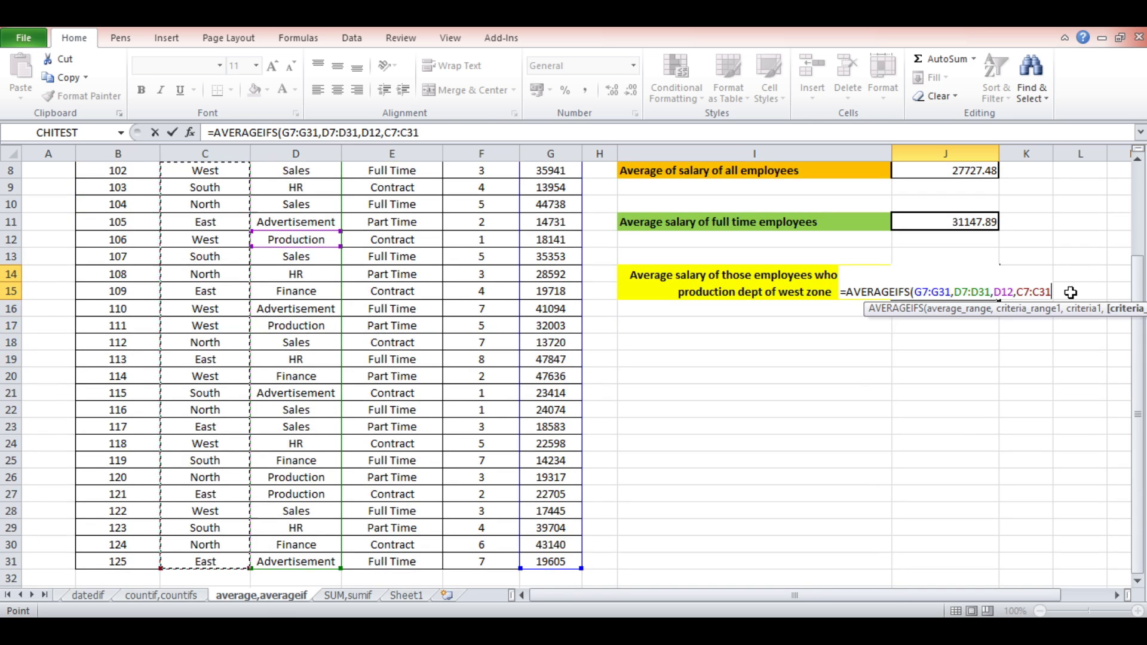
pyautogui.write(',')
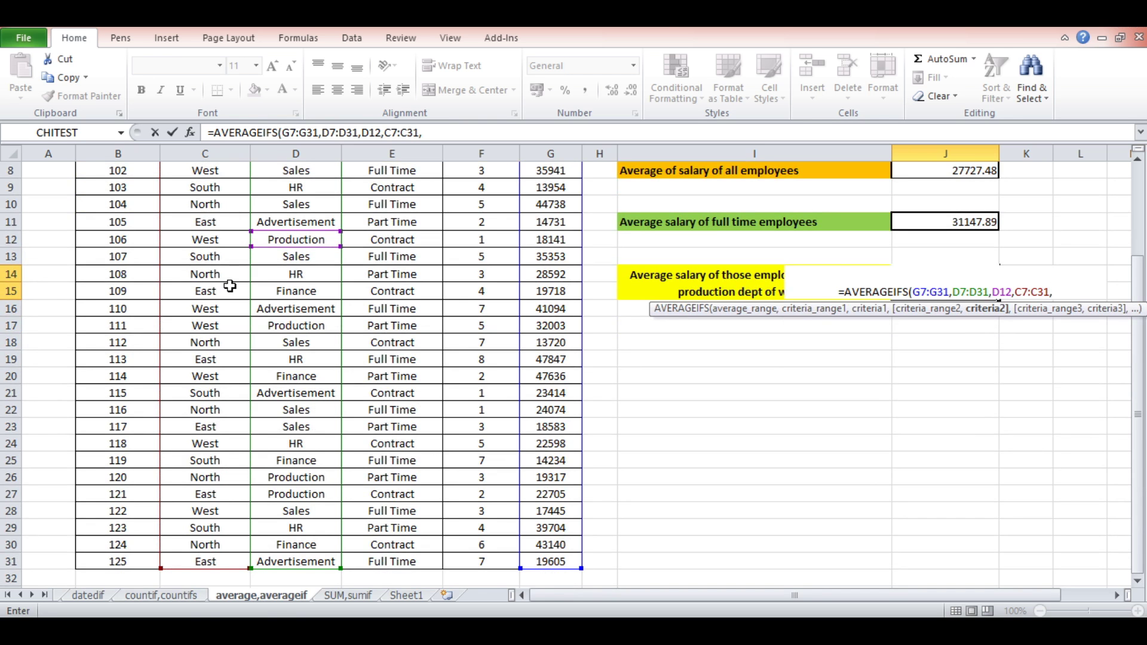
pyautogui.click(213, 242)
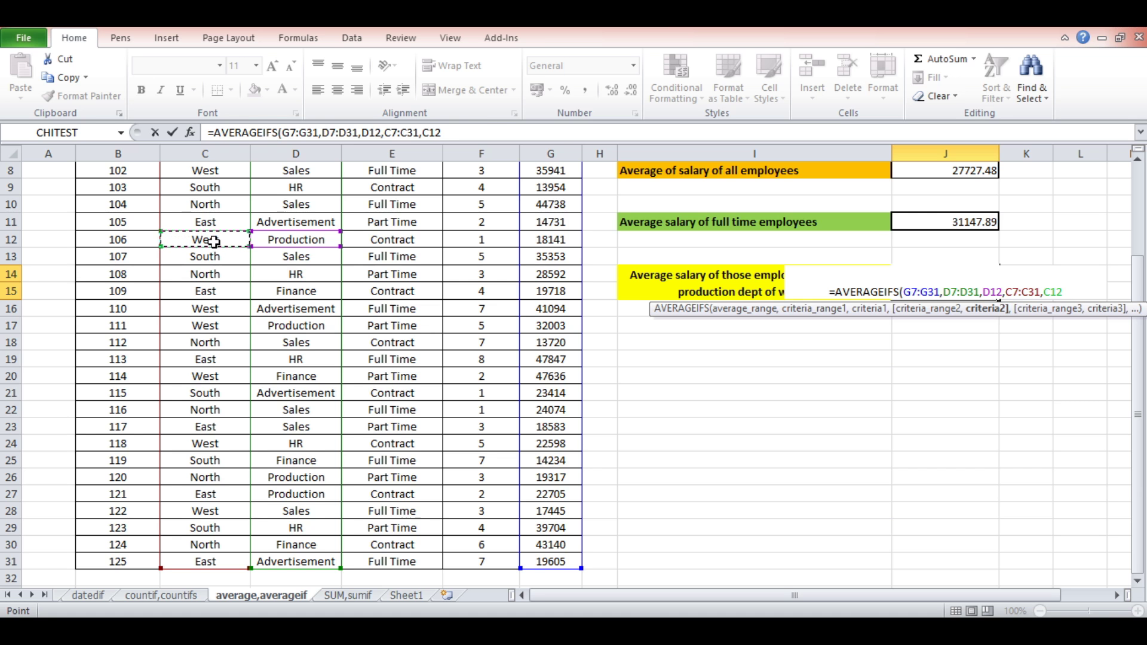
pyautogui.write(')')
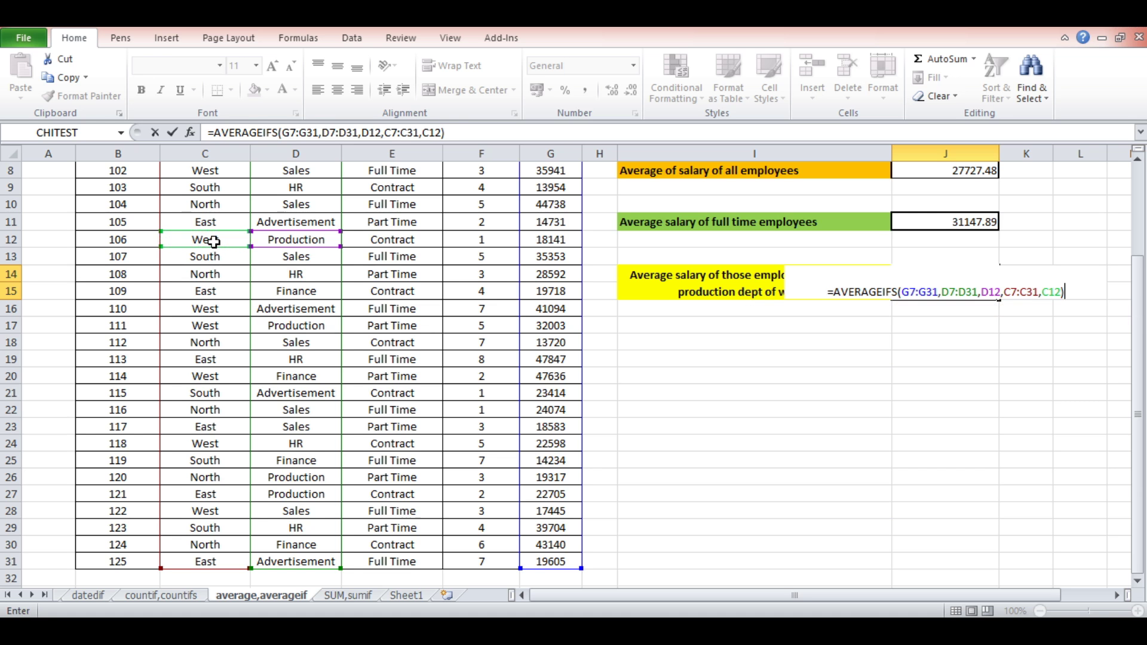
pyautogui.press('Return')
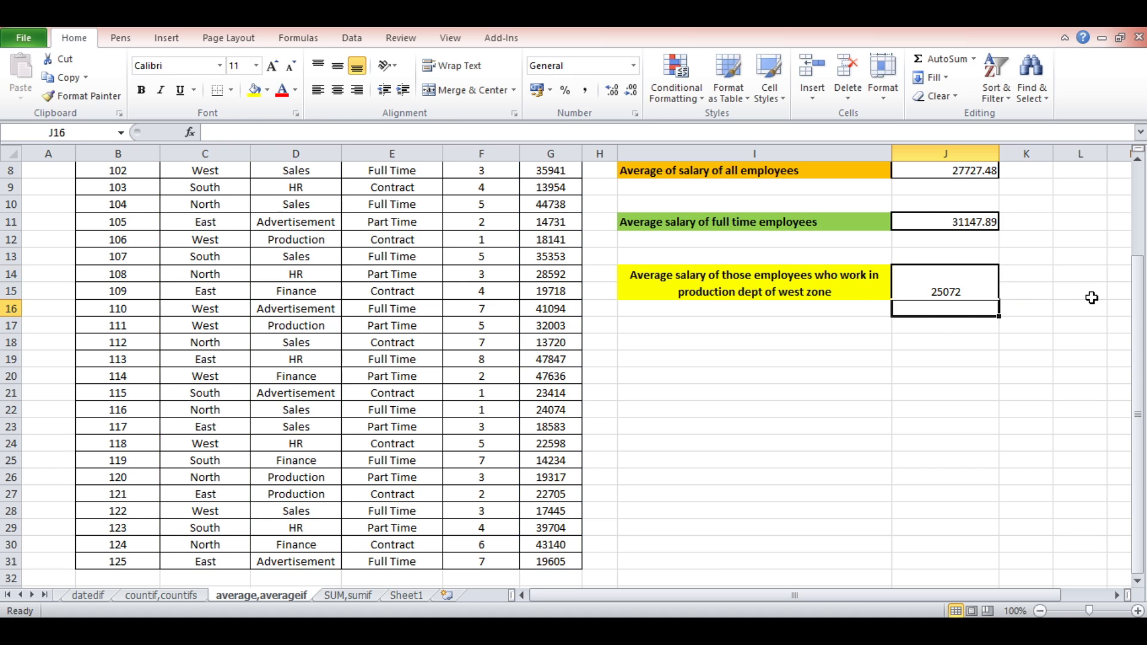
# - Review the three average salary results in column J and the AVERAGE, AVERAGEIF and AVERAGEIFS headings above the table
pyautogui.moveTo(1141, 287); pyautogui.dragTo(1141, 210)
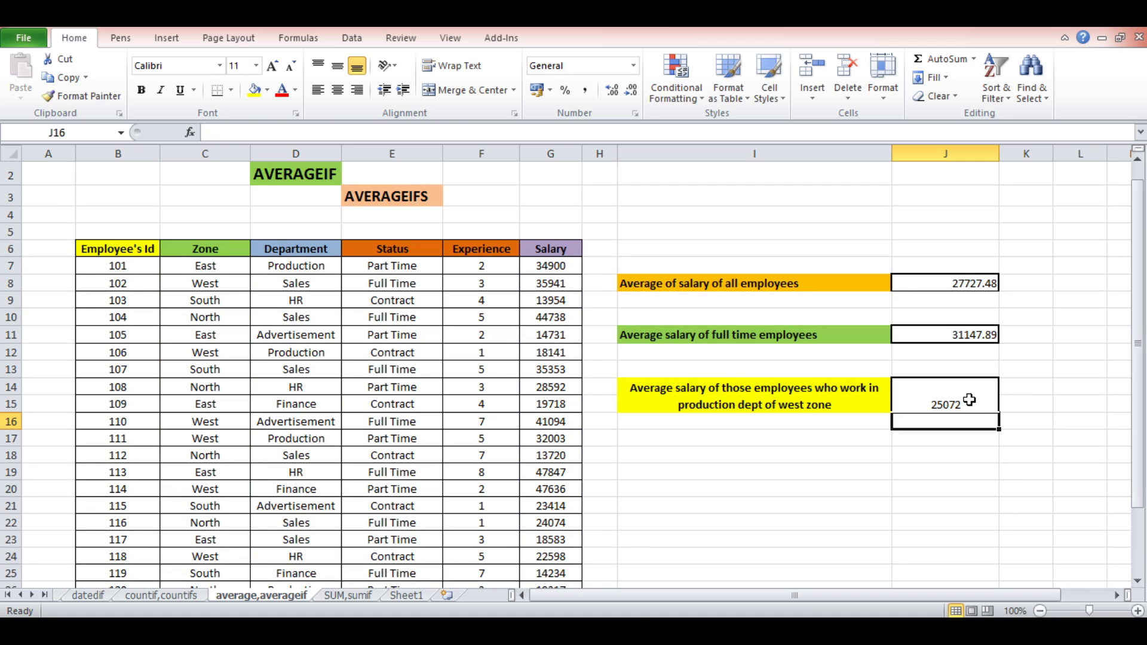
pyautogui.moveTo(969, 400); pyautogui.dragTo(1076, 299)
pyautogui.moveTo(1077, 297); pyautogui.dragTo(1035, 460)
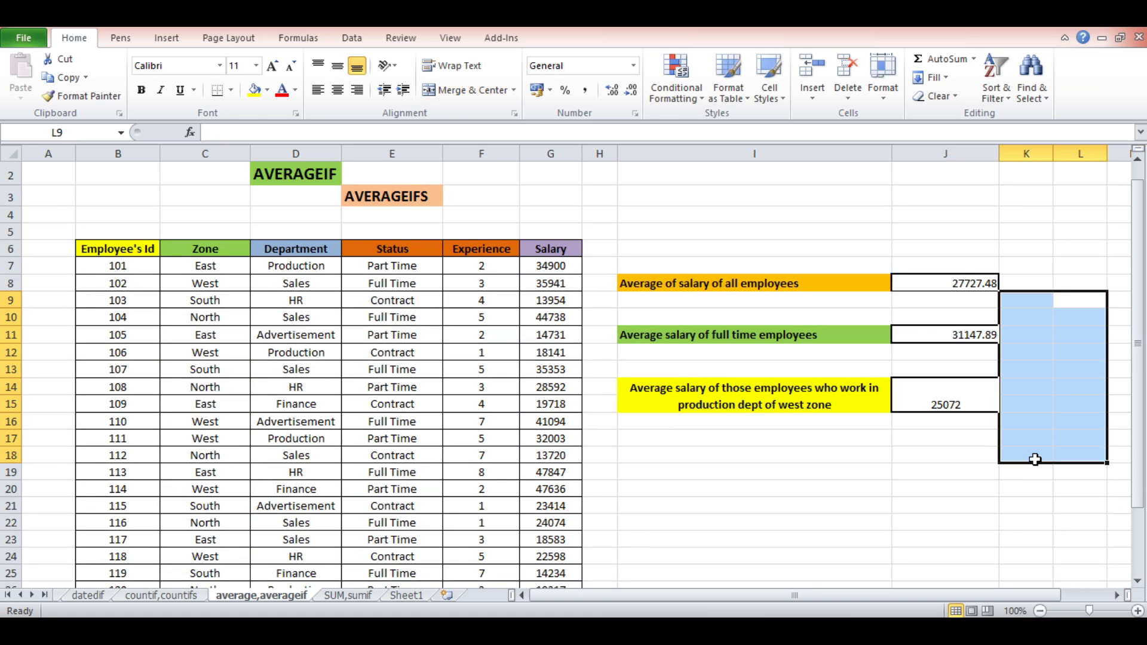
pyautogui.click(853, 466)
pyautogui.moveTo(1141, 189); pyautogui.dragTo(1141, 179)
pyautogui.click(198, 187)
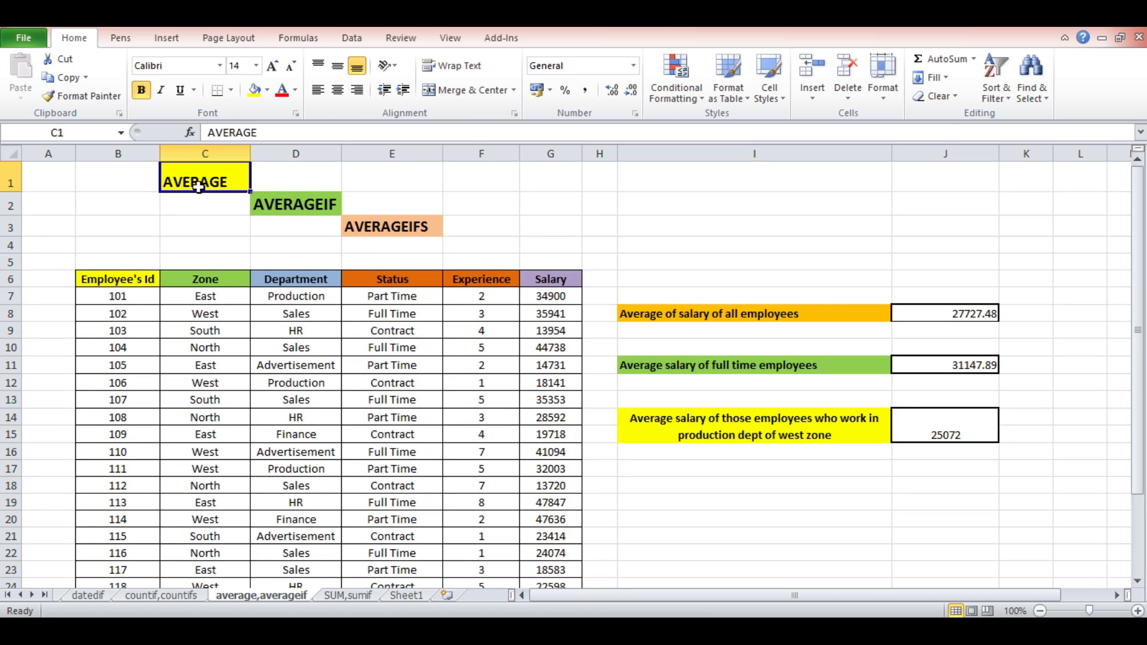
pyautogui.click(270, 203)
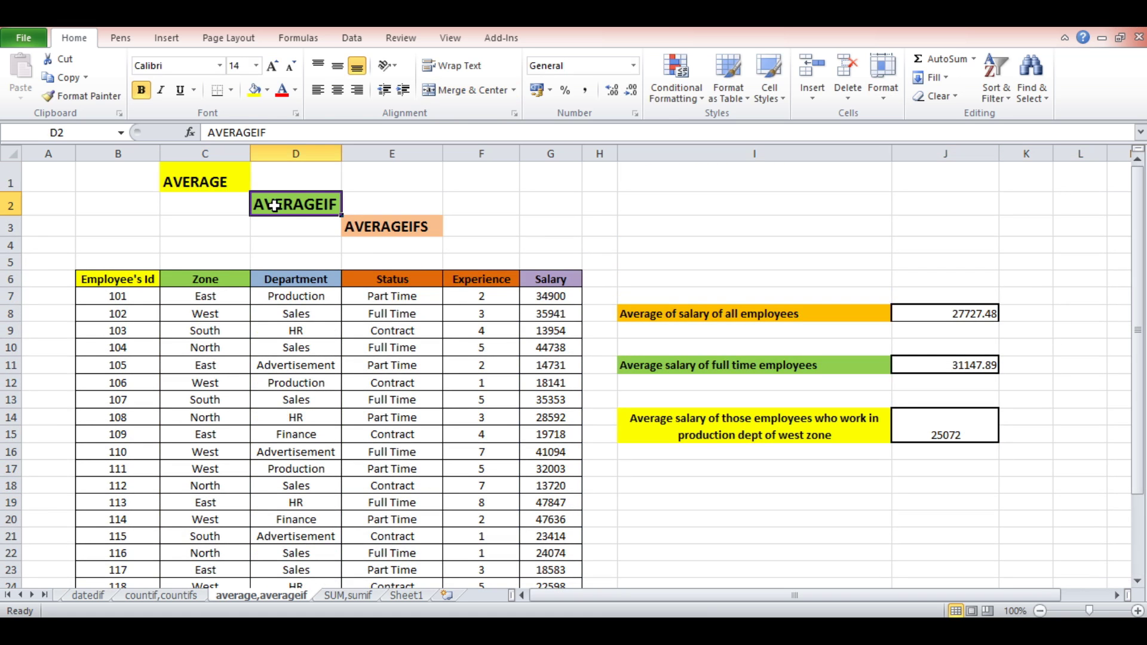
pyautogui.click(374, 227)
pyautogui.click(524, 210)
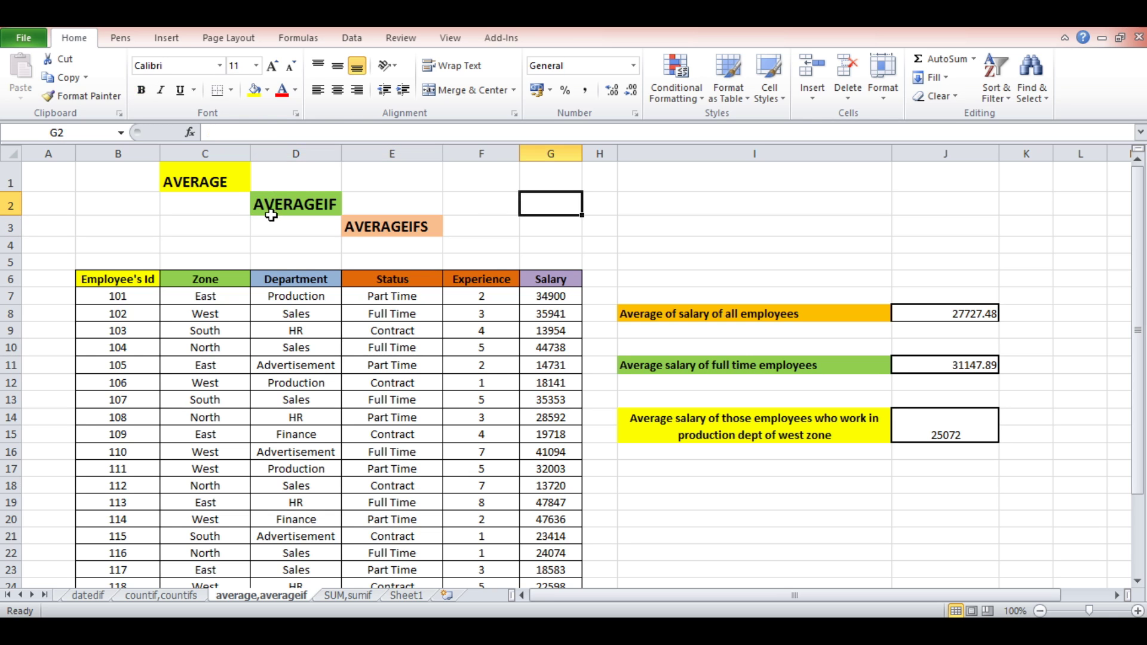